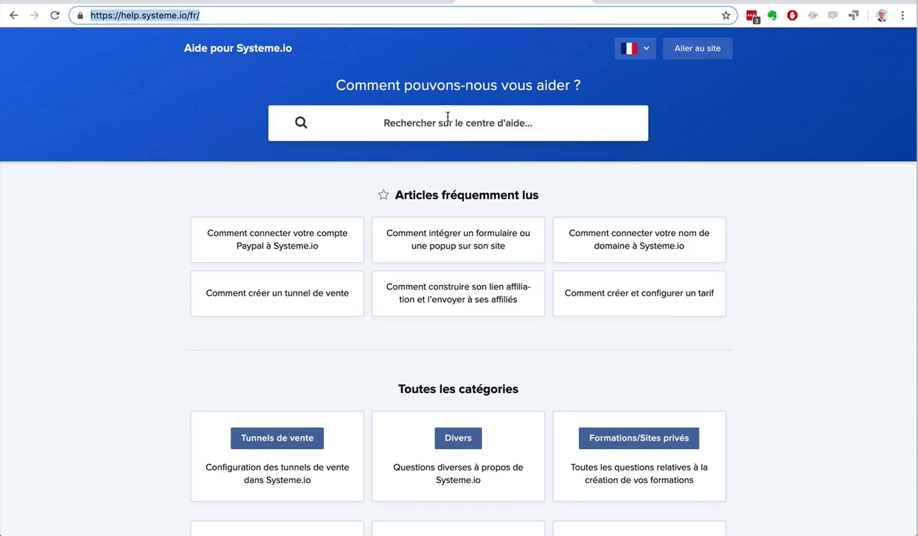
Search the help center for "comment créer un form" and read the article "Comment créer une page de capture ou une popup".
left_click(444, 121)
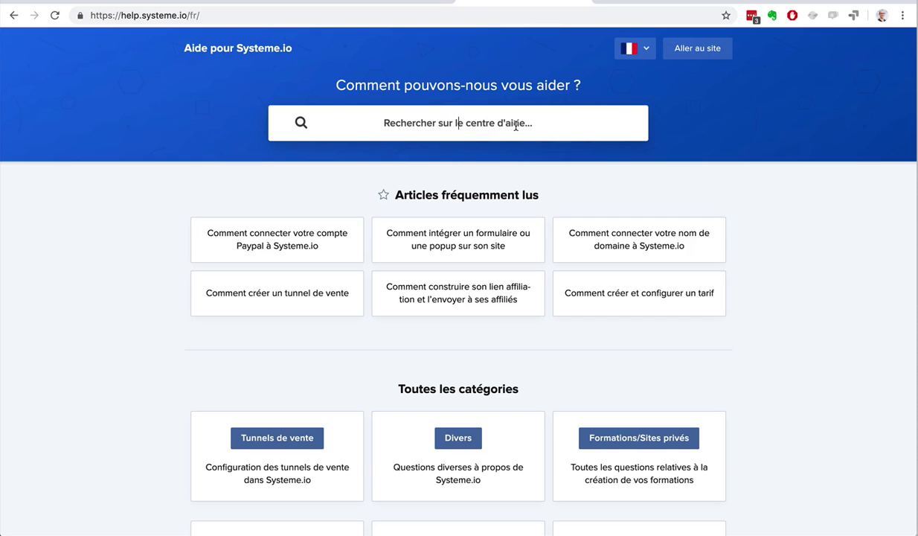
type("comment")
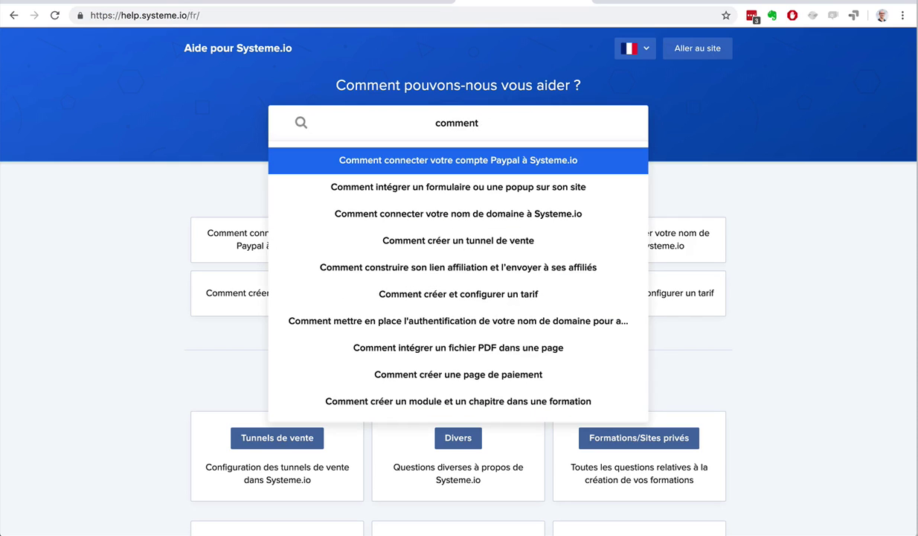
type(" créer un for")
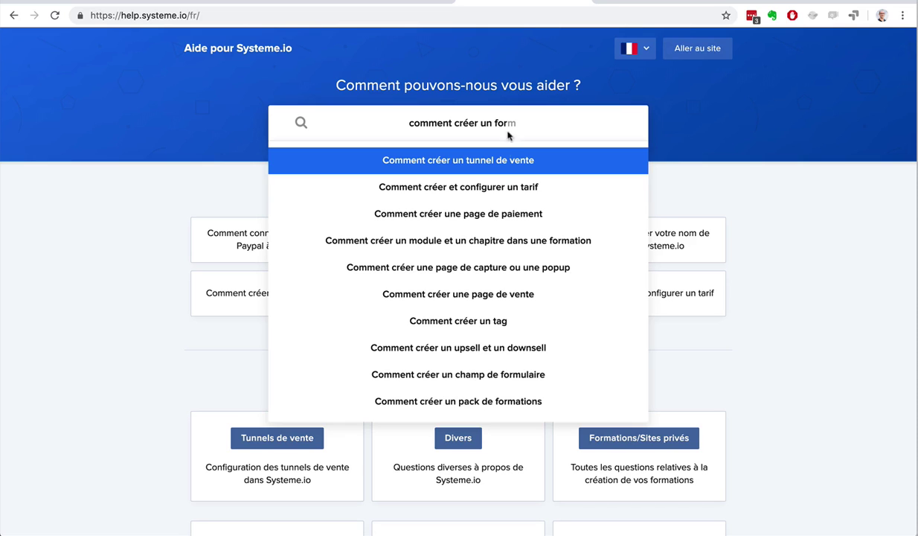
left_click(503, 277)
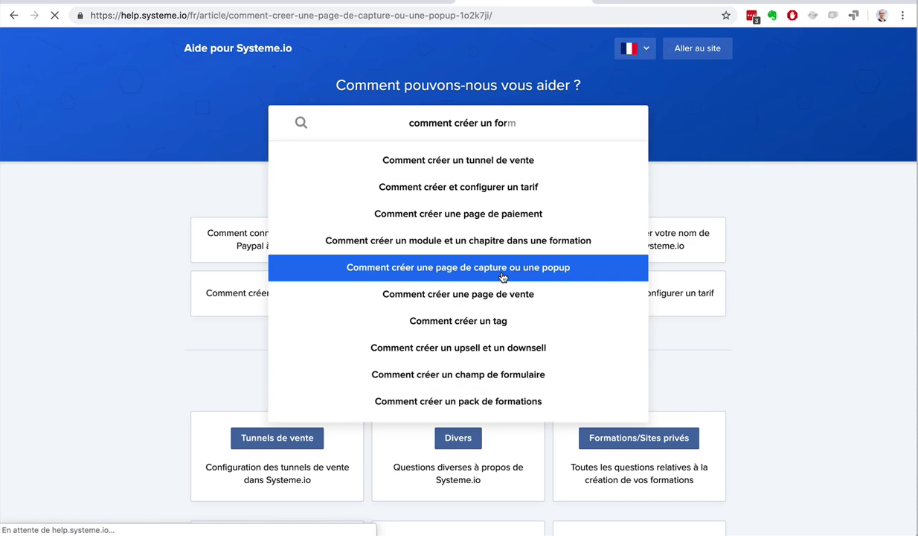
scroll(783, 271, "down", 5)
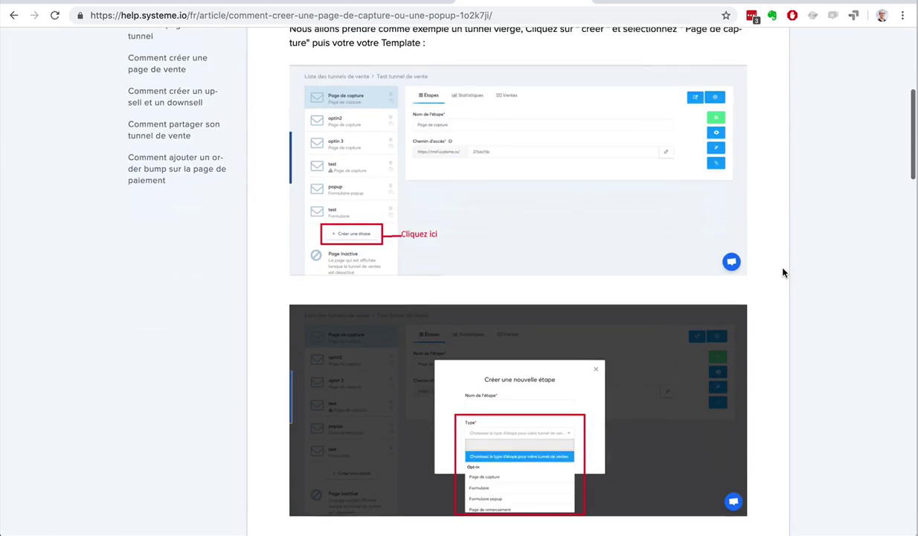
scroll(782, 271, "up", 4)
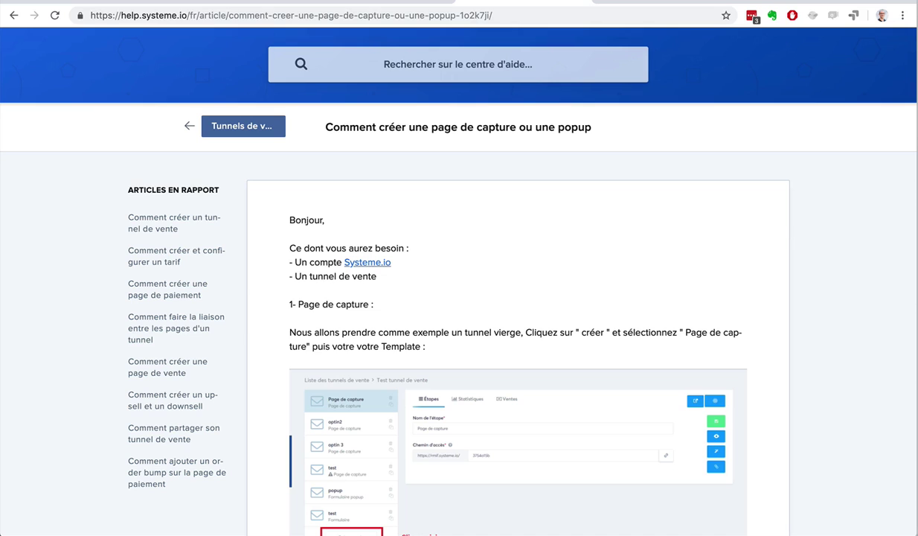
Switch to the Systeme.io dashboard, review the affiliate dashboard's 40% commission offer and affiliate links, and return to the main dashboard.
left_click(796, 2)
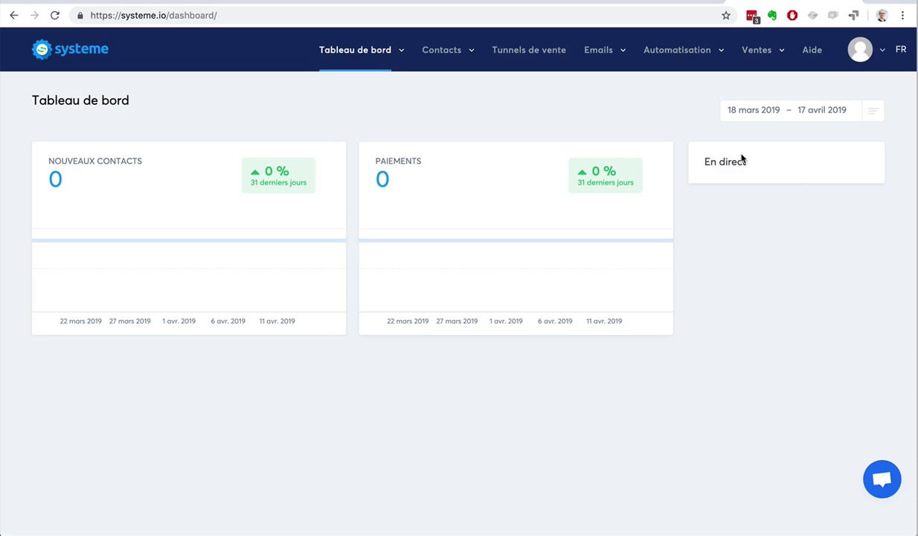
mouse_move(400, 58)
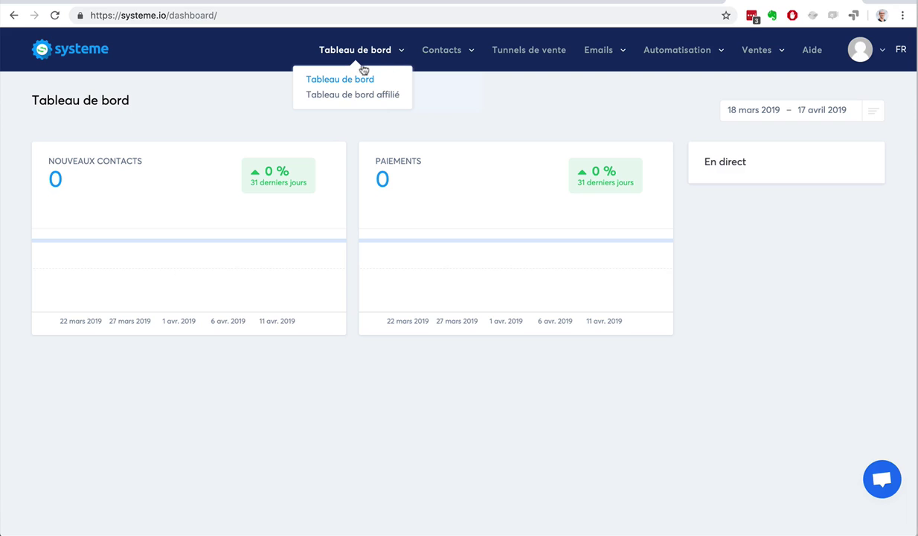
left_click(344, 97)
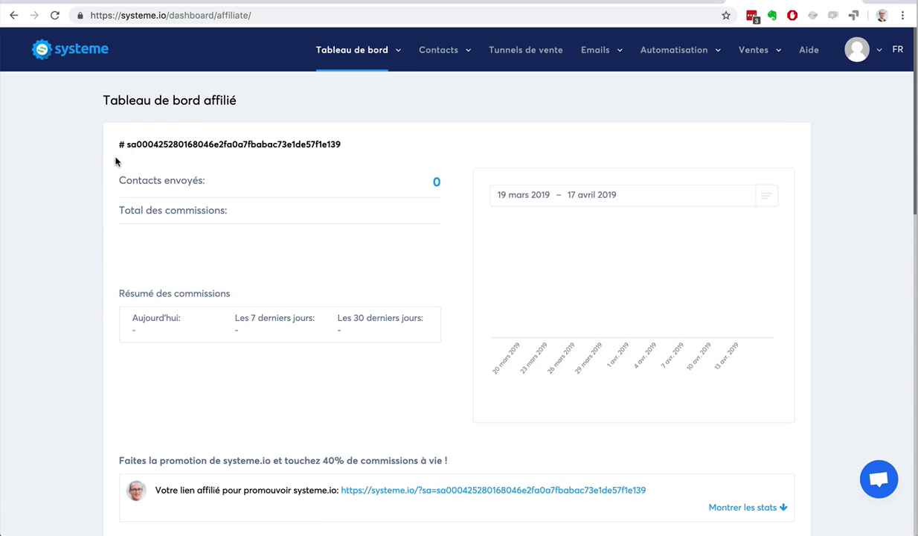
scroll(68, 239, "down", 3)
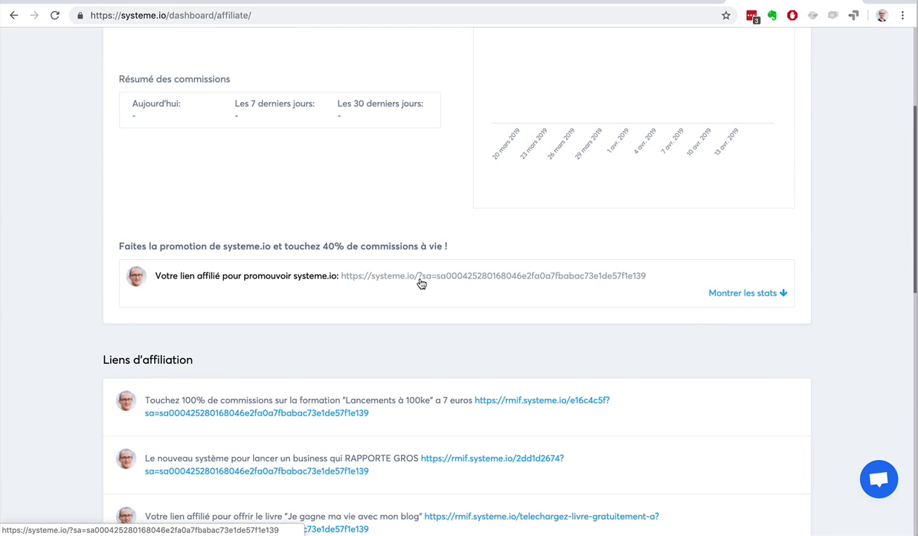
left_click_drag(321, 246, 450, 247)
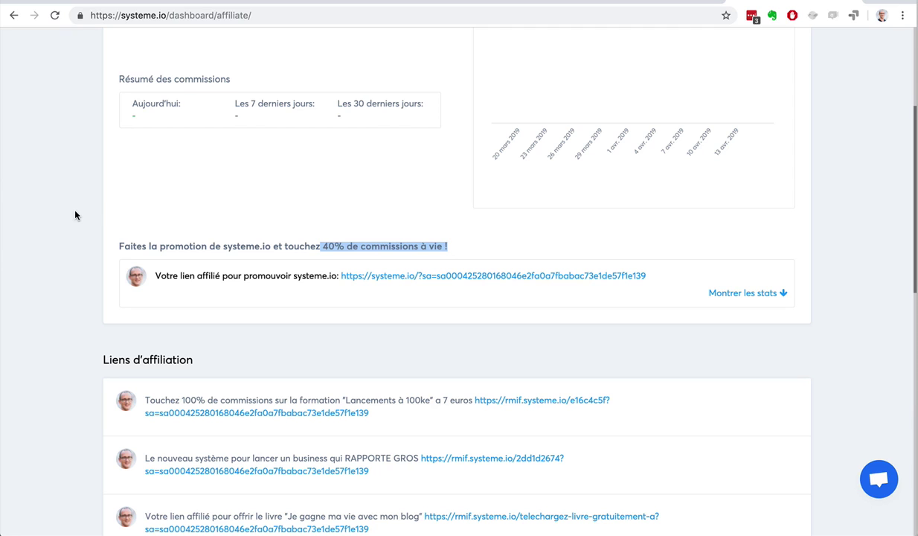
scroll(75, 213, "up", 3)
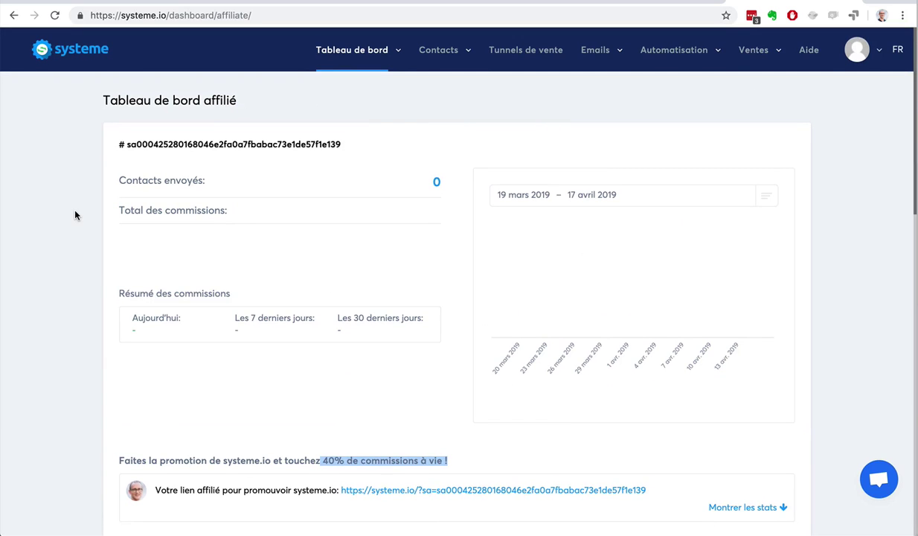
scroll(87, 240, "down", 5)
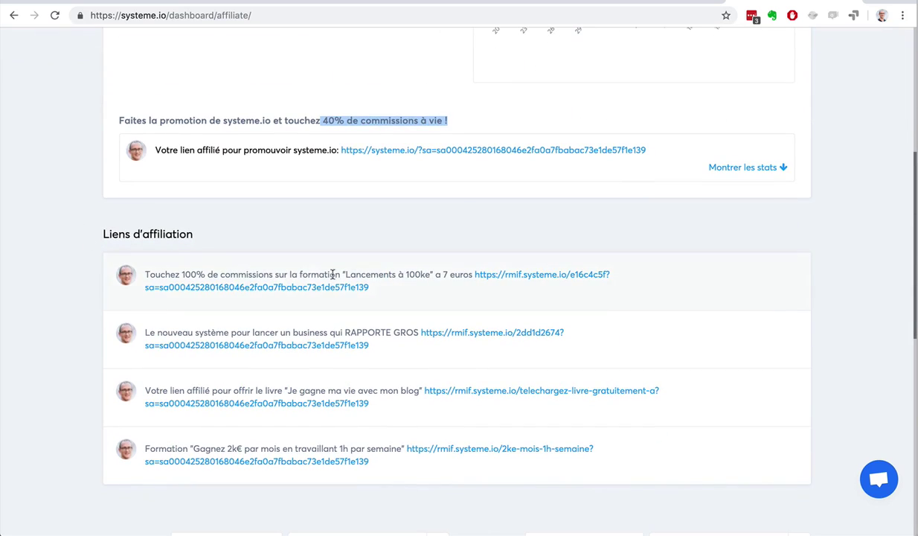
scroll(74, 226, "up", 5)
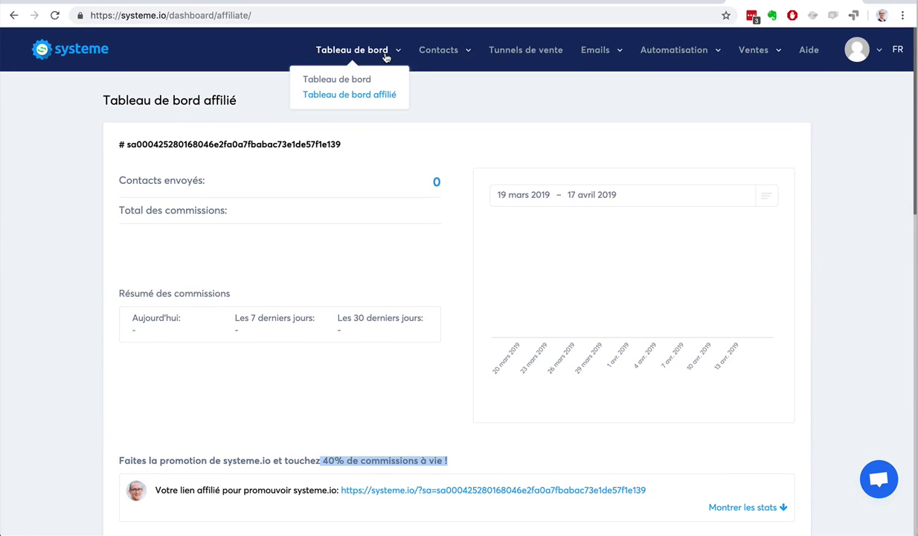
left_click(352, 81)
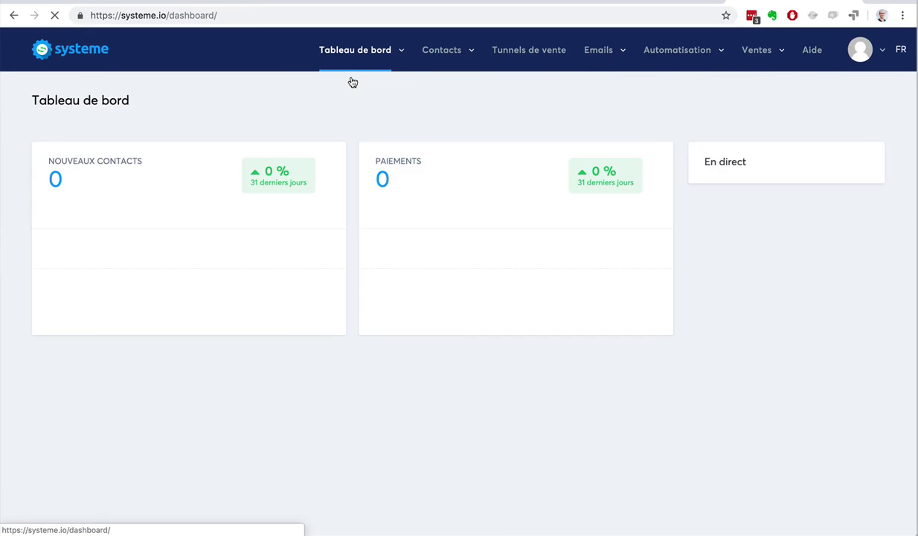
Open the contact list and look through all of its available filters.
mouse_move(435, 60)
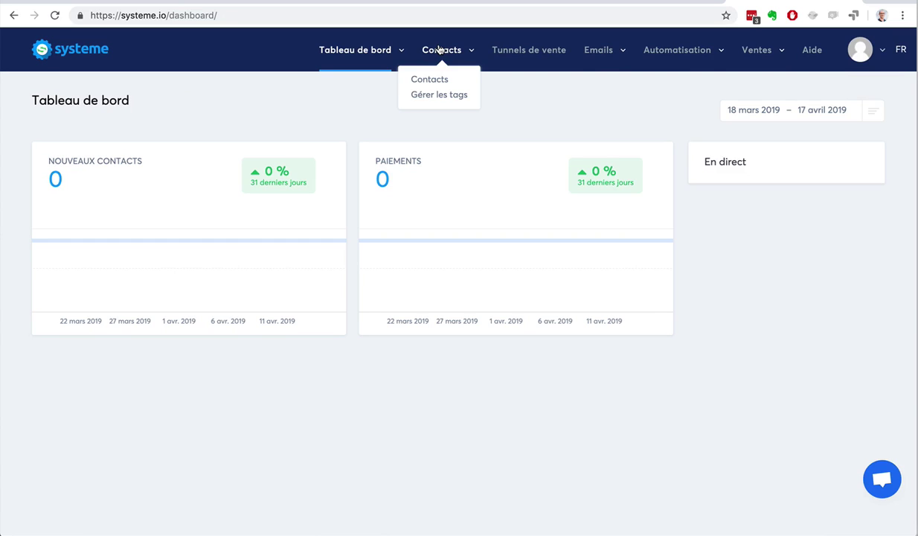
left_click(433, 80)
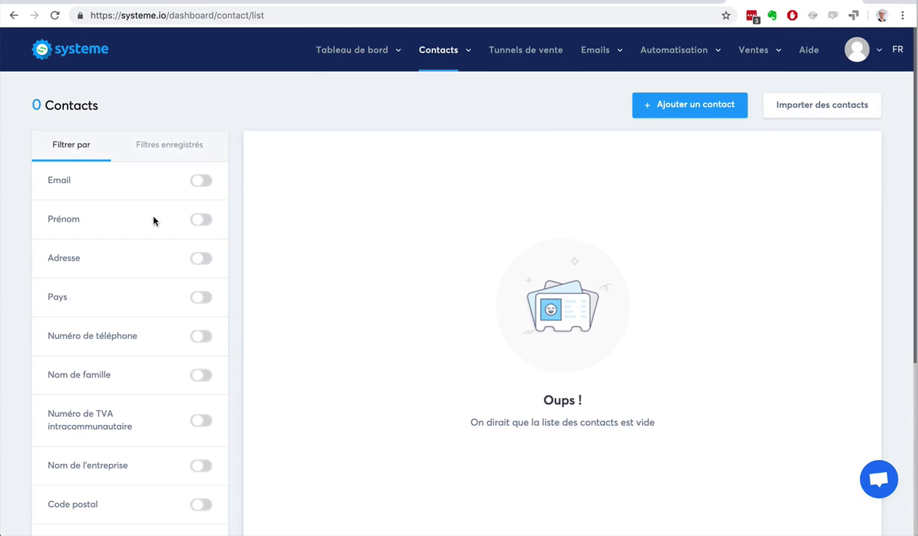
scroll(154, 221, "down", 5)
scroll(154, 221, "up", 5)
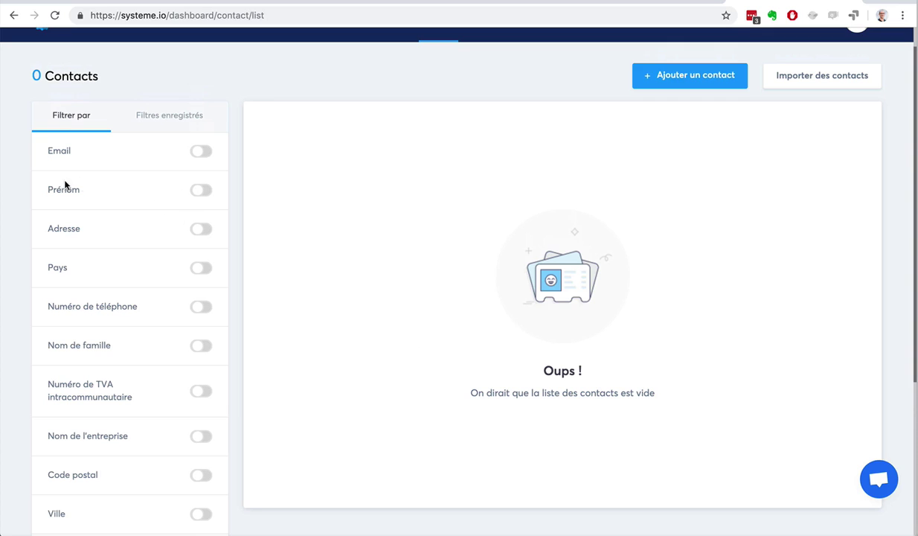
scroll(123, 305, "down", 1)
scroll(120, 307, "down", 2)
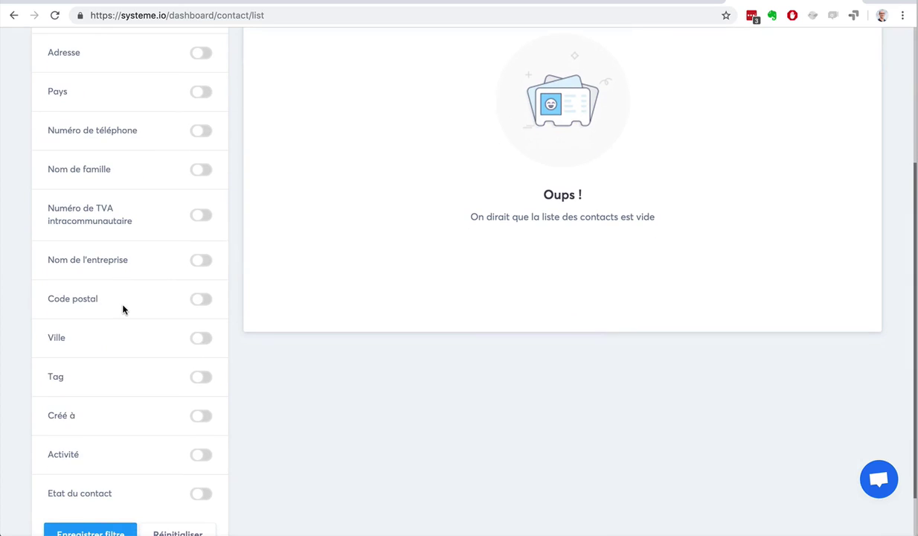
scroll(122, 308, "down", 1)
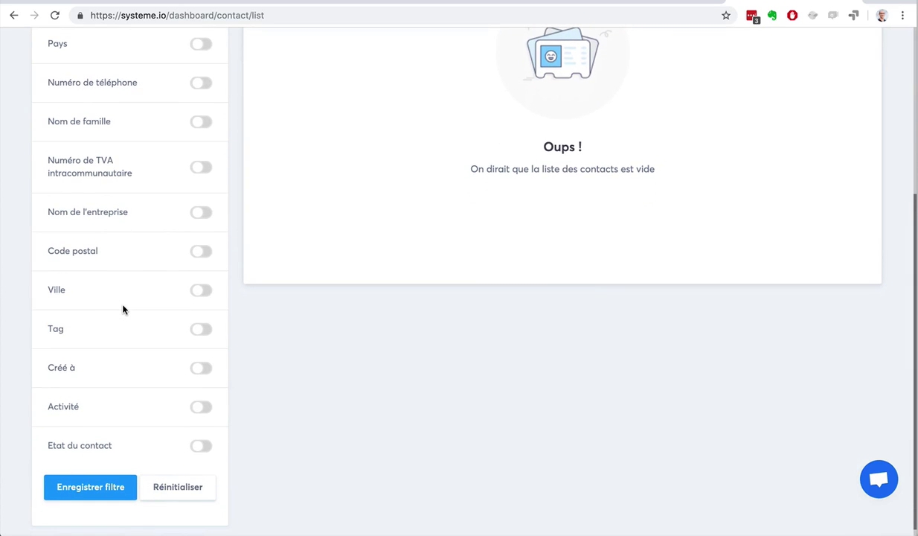
scroll(117, 313, "up", 4)
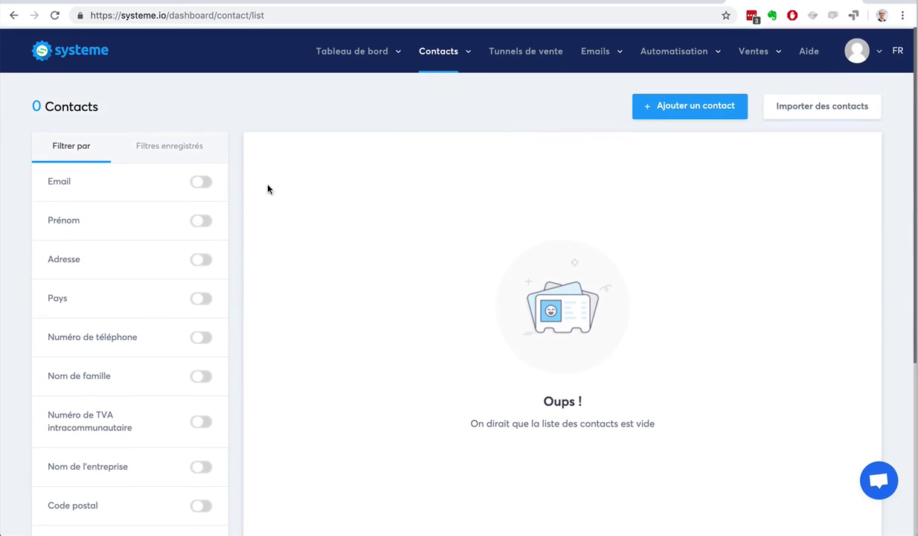
View the tag management page and the sales funnel list.
left_click(439, 95)
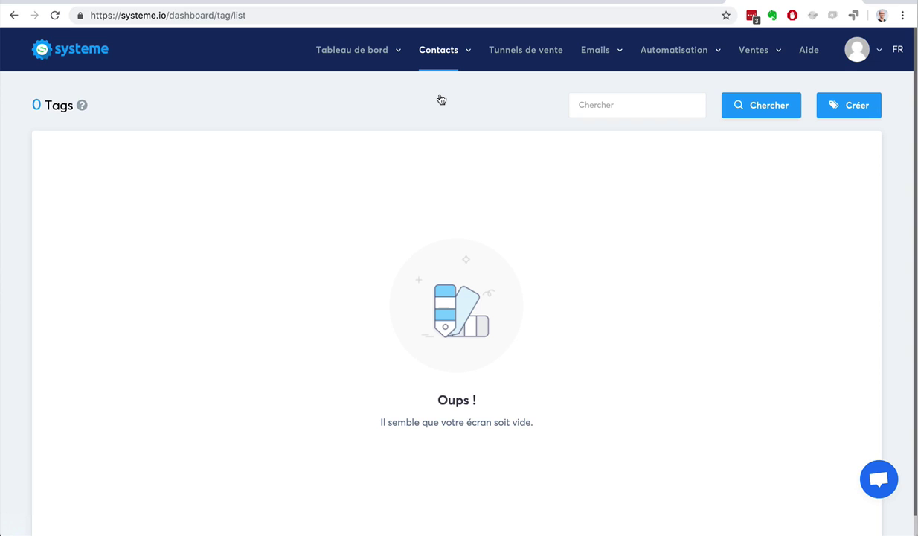
left_click(547, 54)
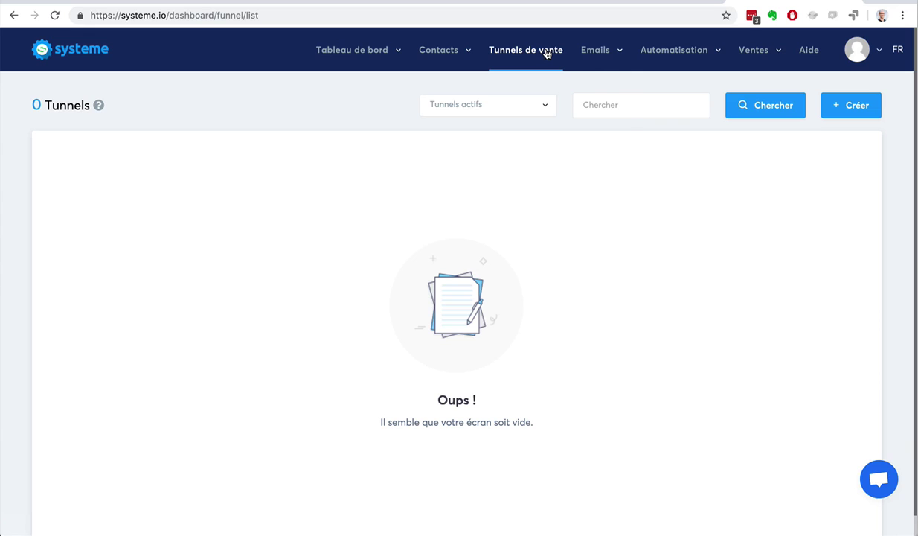
Open the email statistics and examine the charts for sent, opened, spam and bounced emails.
mouse_move(595, 56)
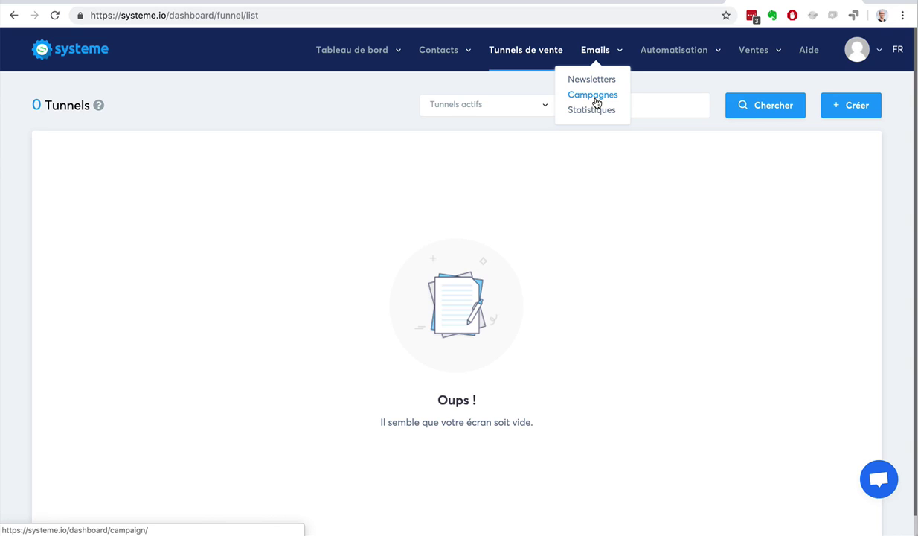
left_click(593, 111)
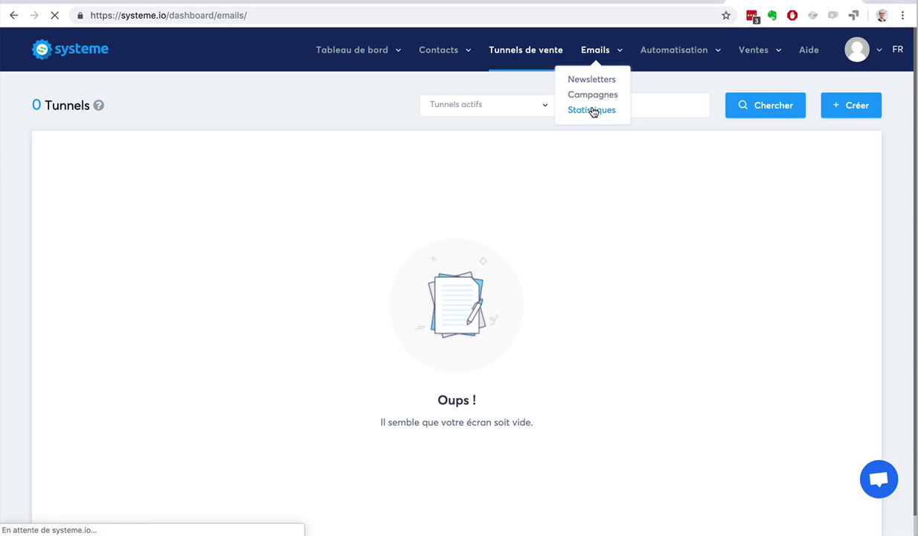
scroll(107, 189, "down", 3)
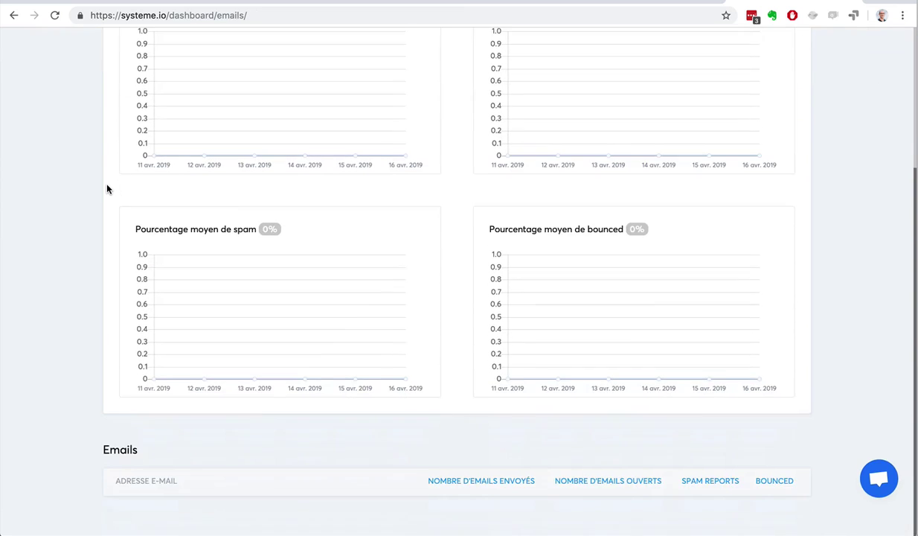
scroll(106, 189, "up", 3)
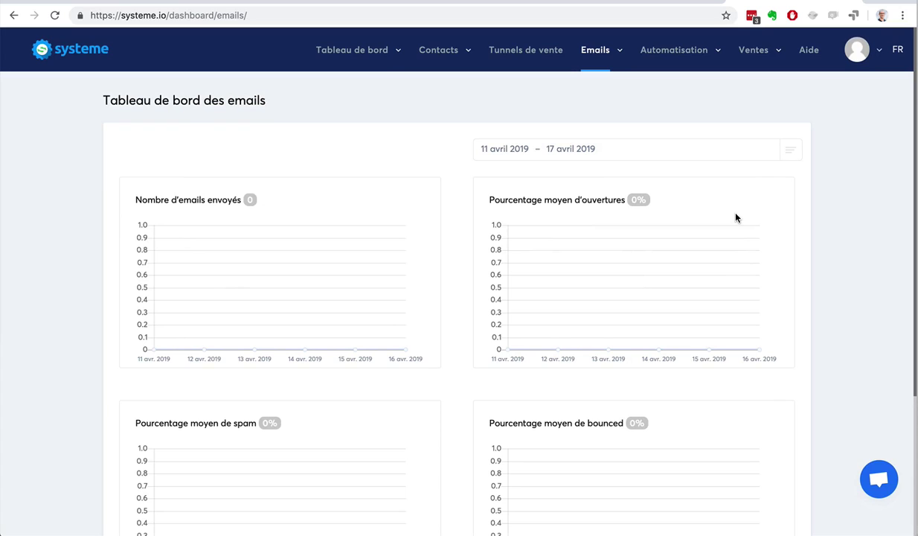
View the automation rules list and the workflow editor page.
mouse_move(692, 63)
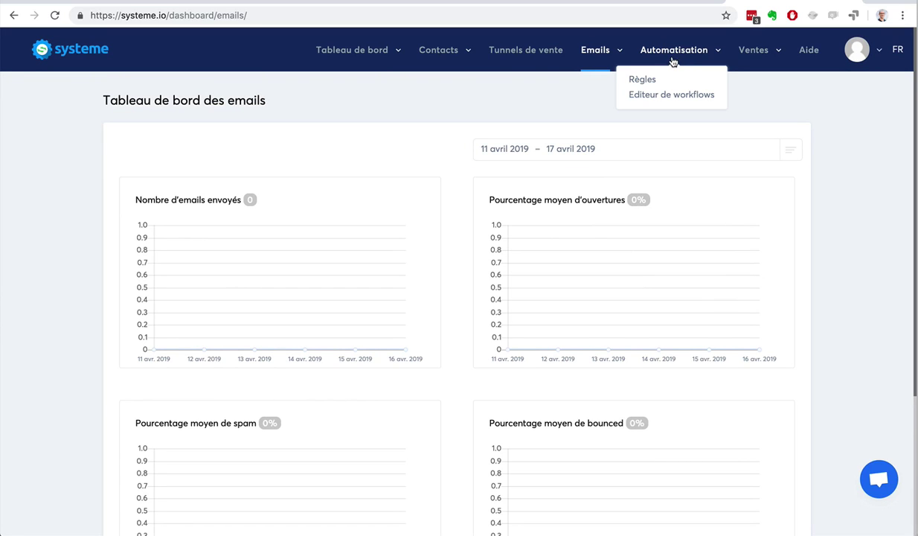
left_click(621, 79)
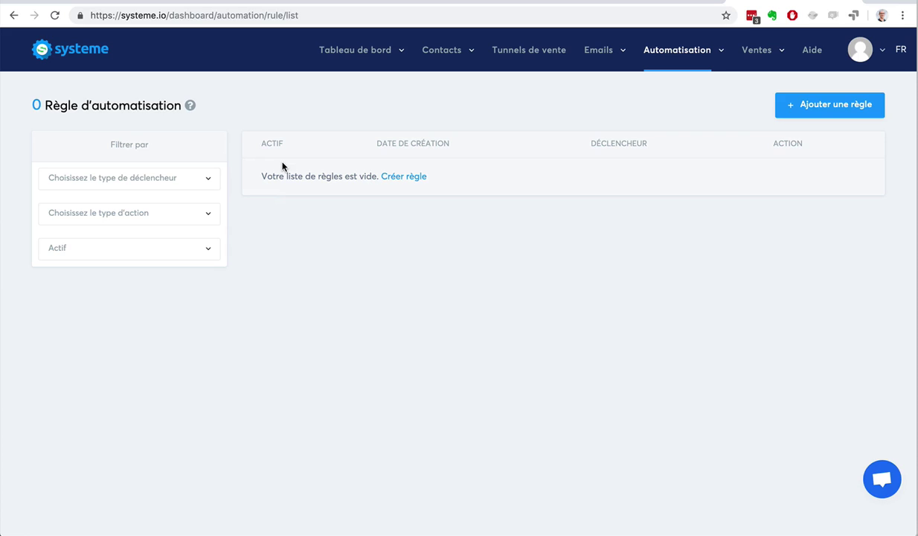
mouse_move(662, 50)
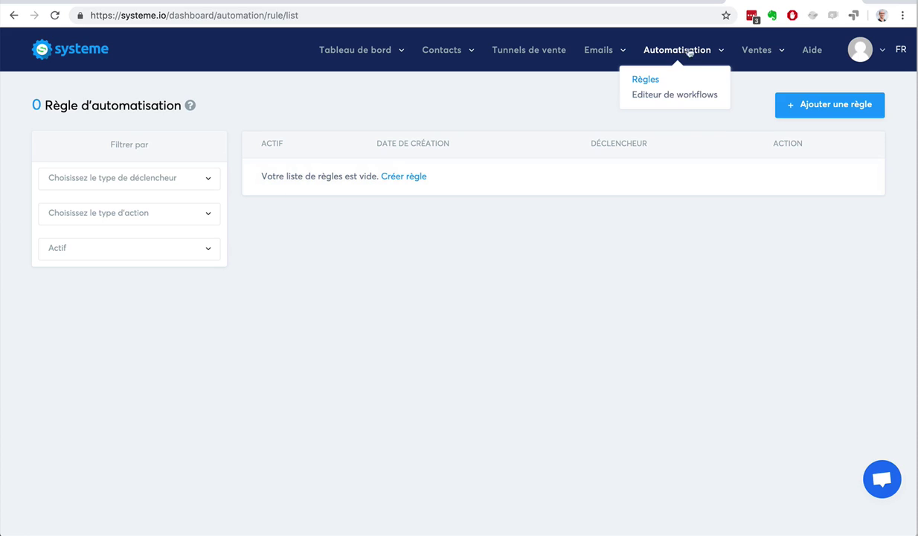
left_click(675, 95)
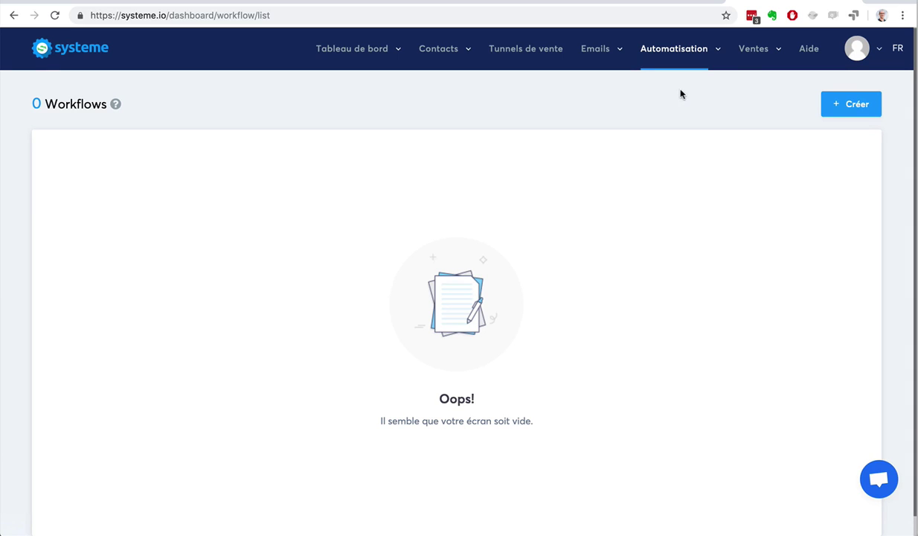
View the product list and the discount coupons page in the sales section.
mouse_move(766, 48)
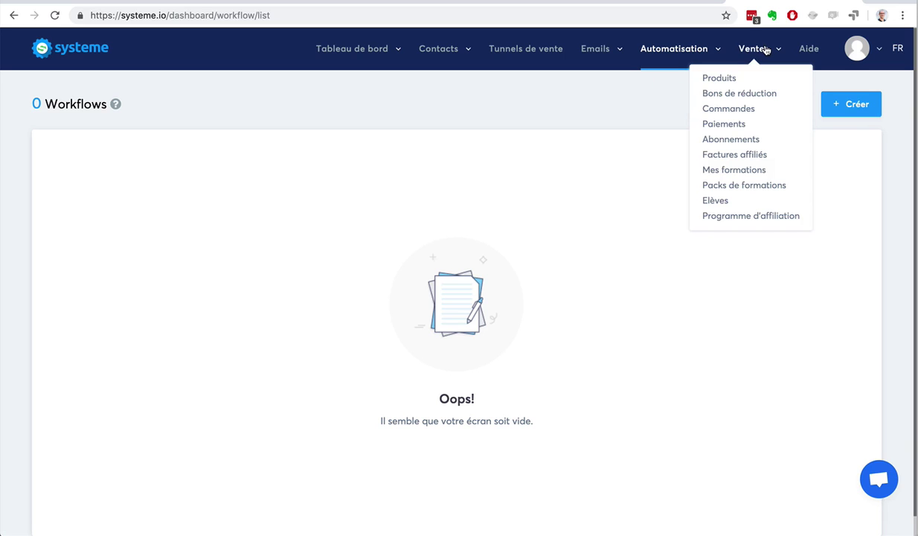
left_click(719, 79)
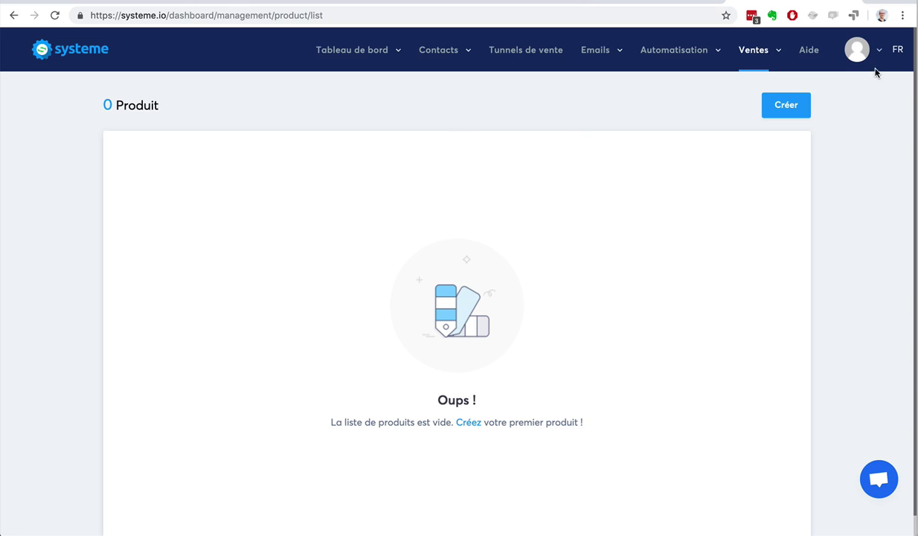
mouse_move(755, 53)
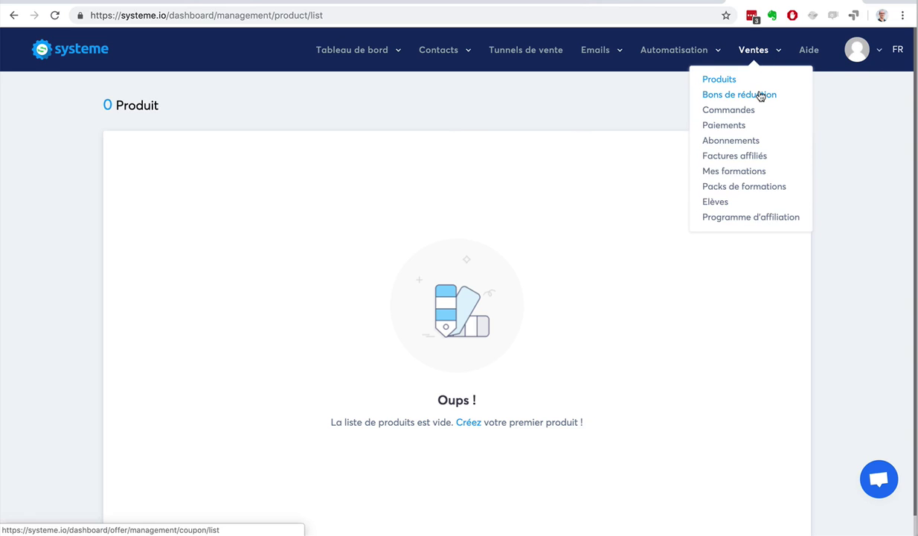
left_click(760, 95)
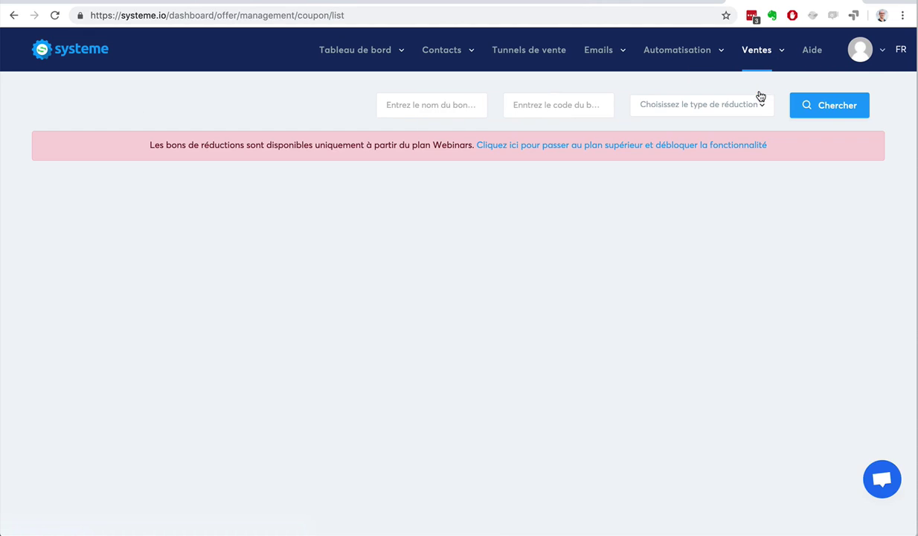
View the order list and the payment list in the sales section.
mouse_move(757, 80)
left_click(737, 108)
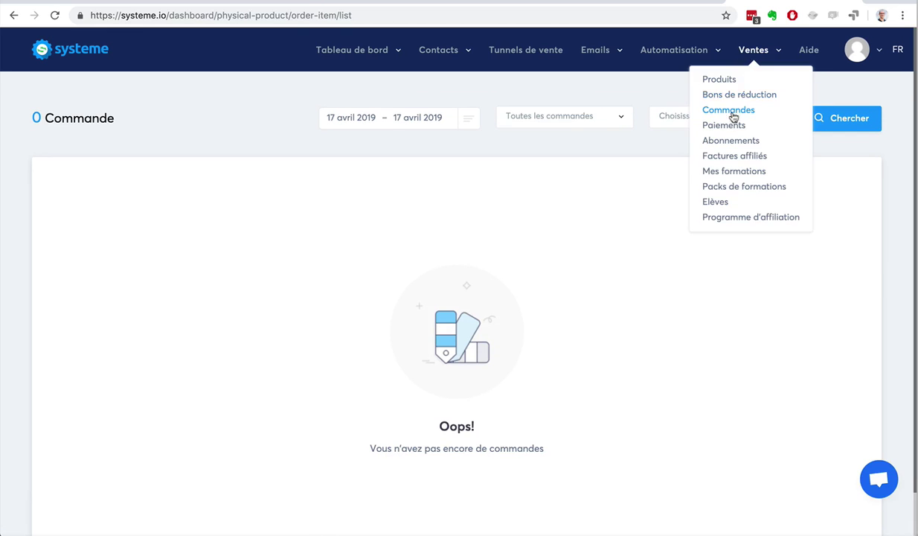
left_click(727, 126)
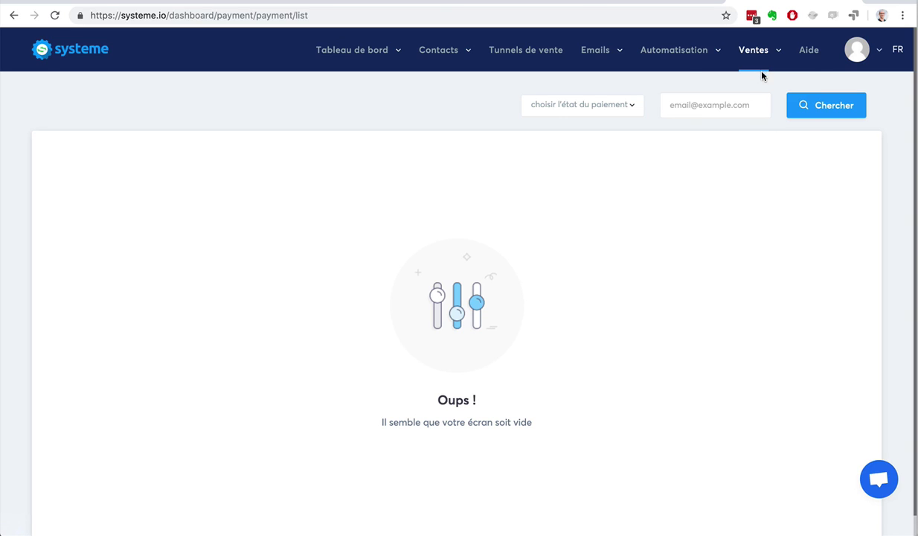
View the subscription list and the affiliate invoices in the sales section.
mouse_move(754, 54)
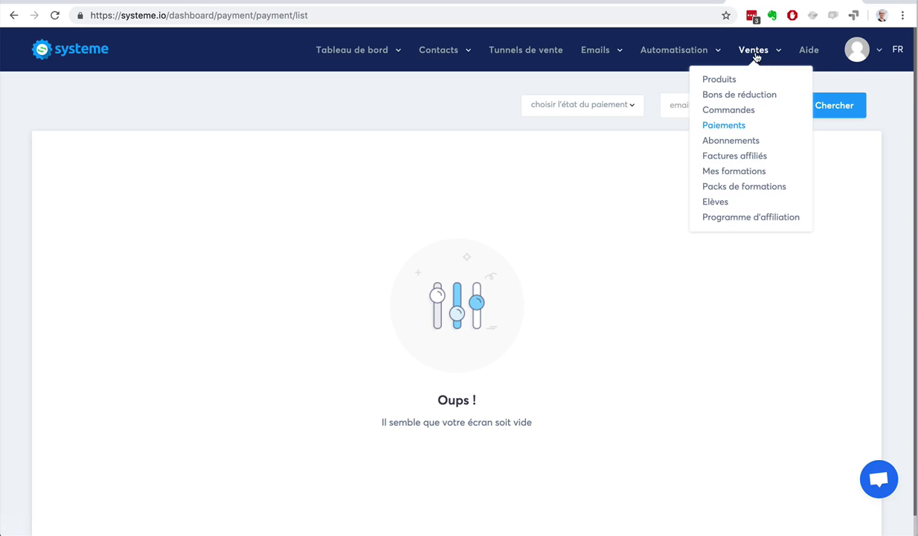
left_click(731, 140)
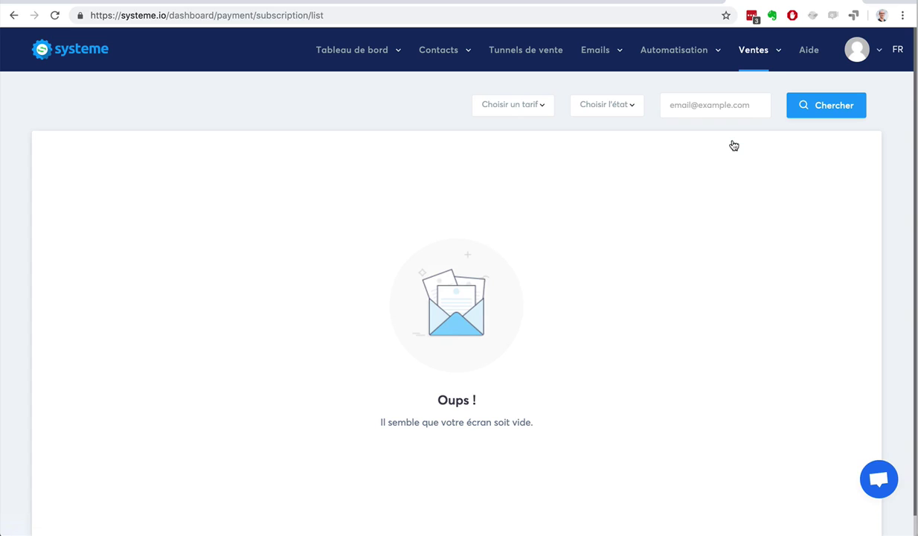
mouse_move(747, 58)
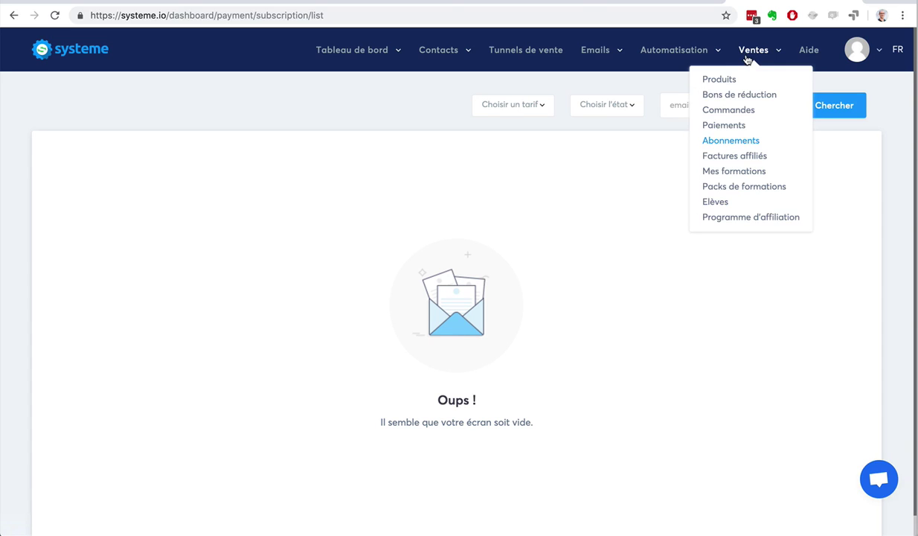
left_click(750, 155)
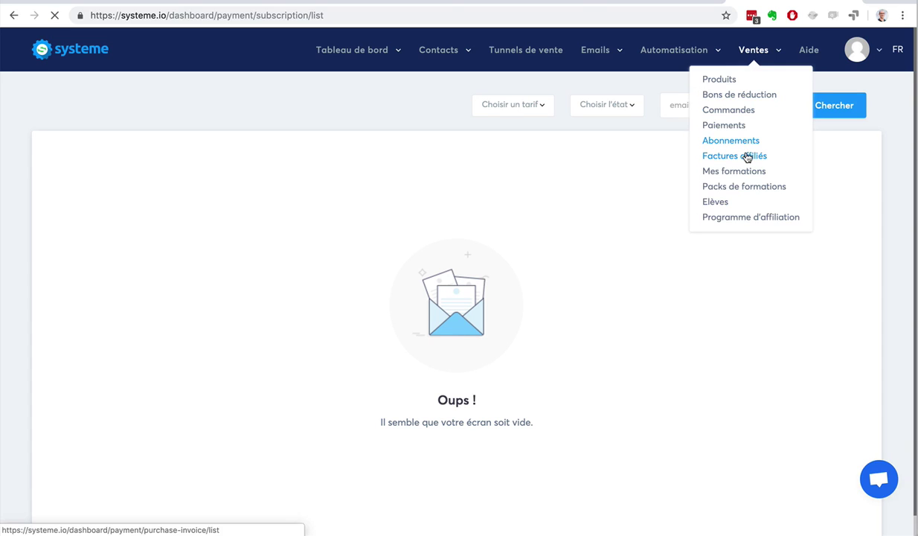
View the training course list and the course bundles page.
mouse_move(751, 52)
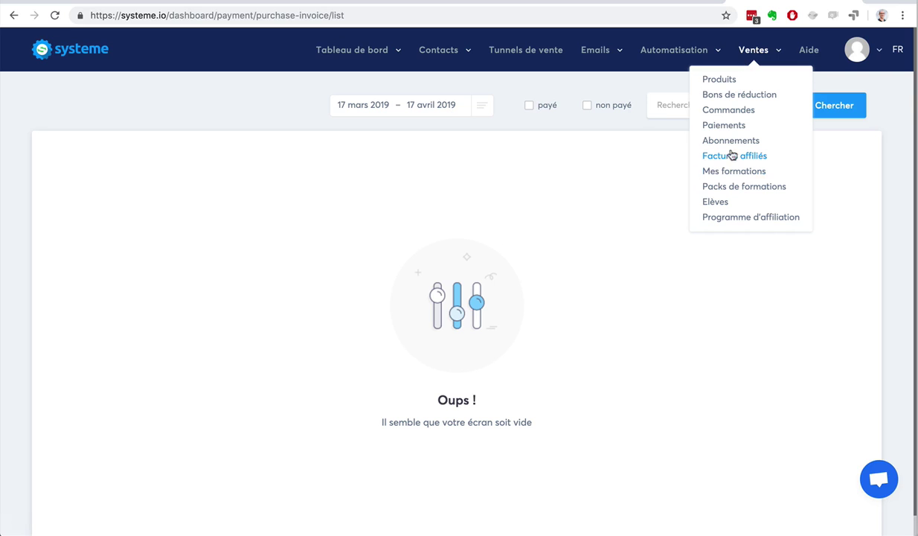
left_click(730, 173)
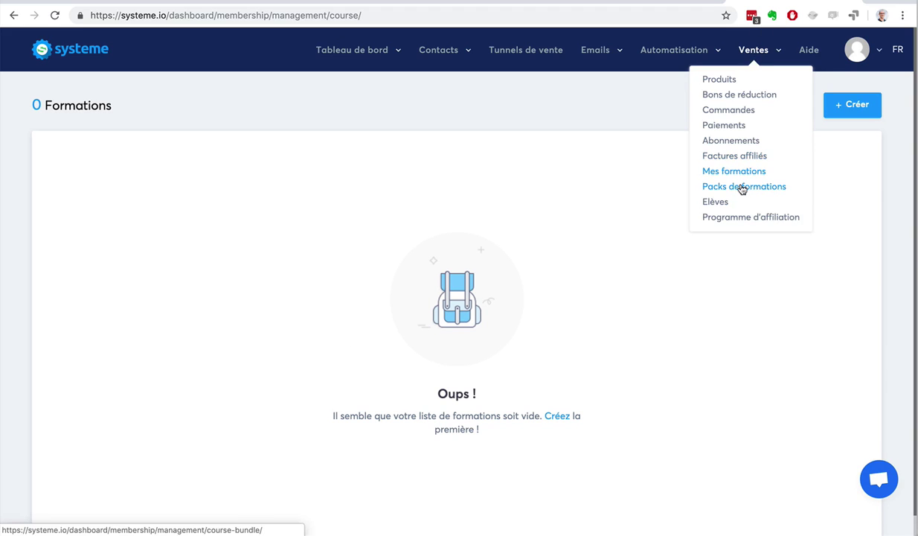
left_click(742, 187)
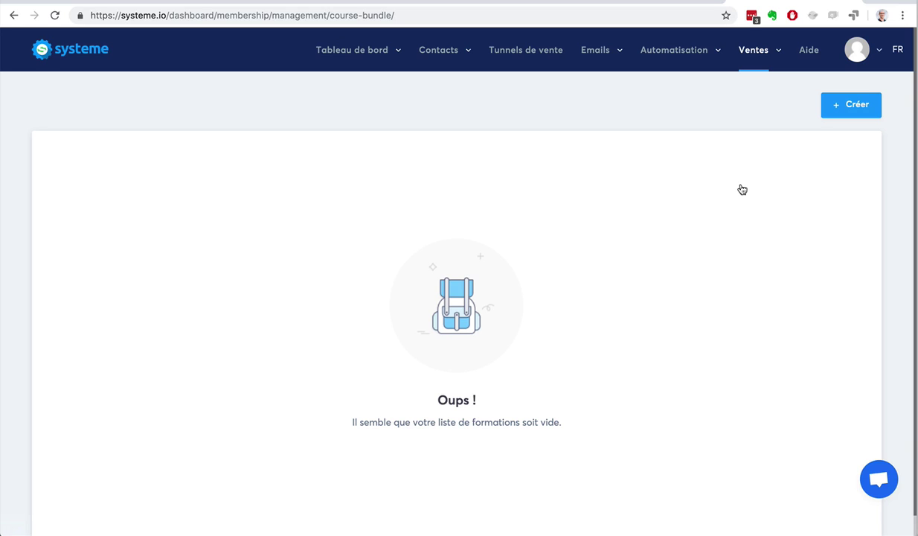
View the student list and the dashboard of the account's own affiliate program.
mouse_move(721, 50)
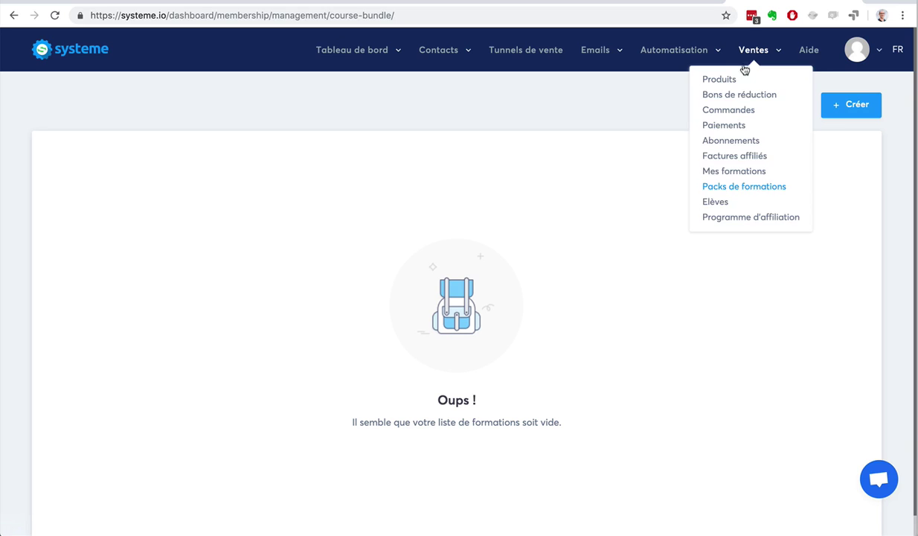
left_click(720, 204)
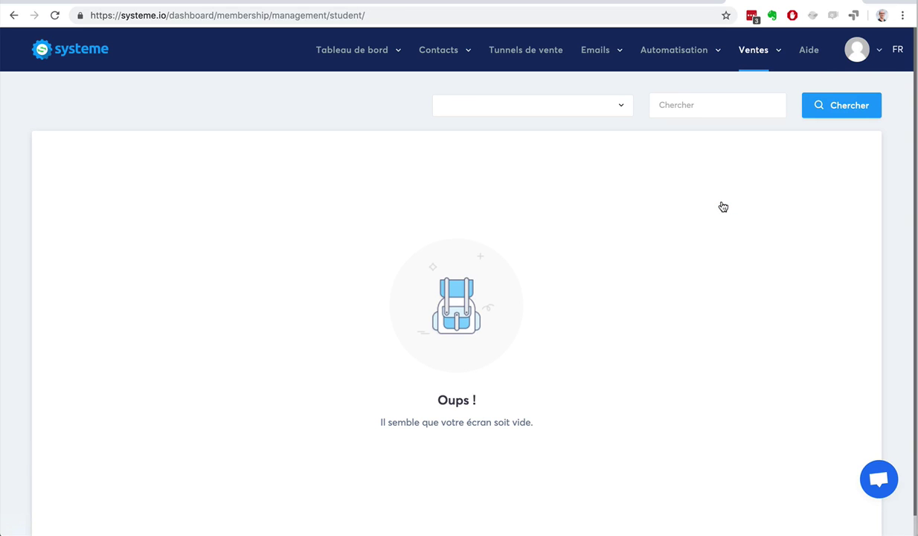
mouse_move(722, 61)
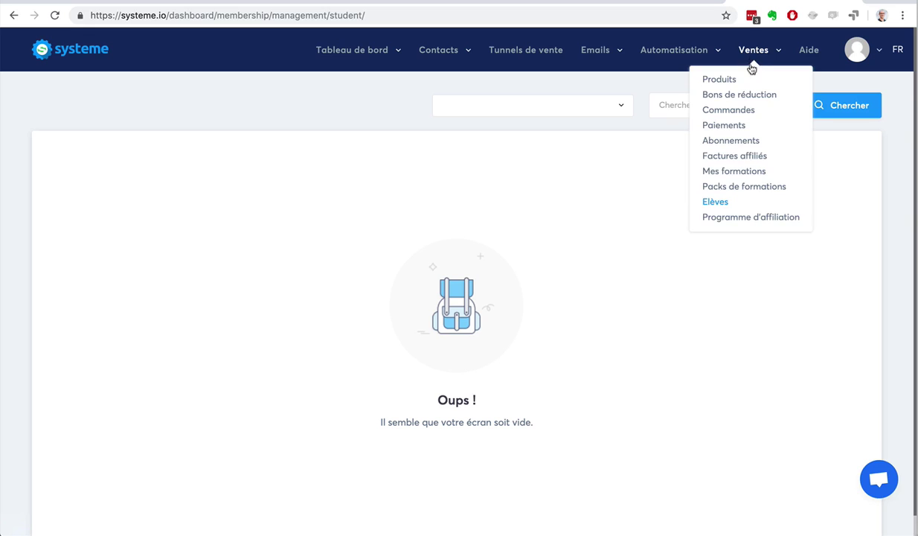
left_click(744, 217)
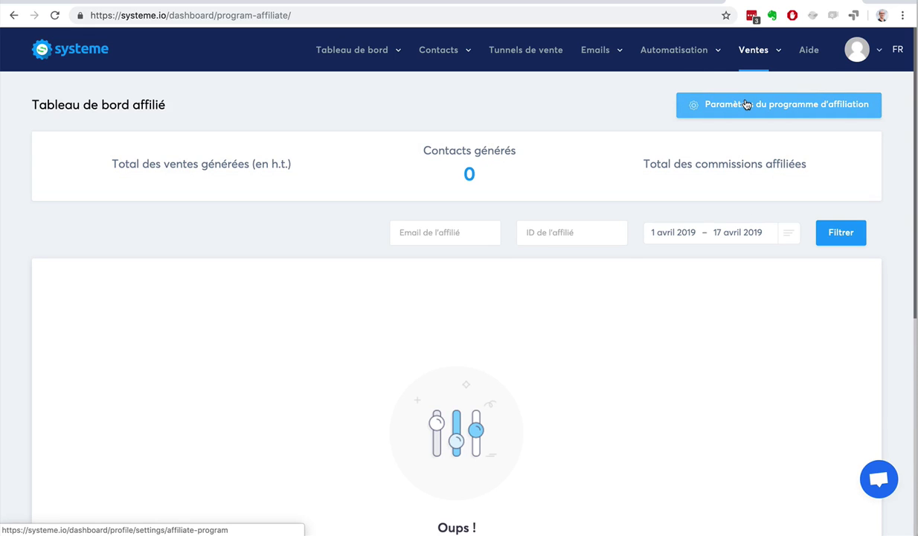
Show the available profile and account settings options.
mouse_move(873, 50)
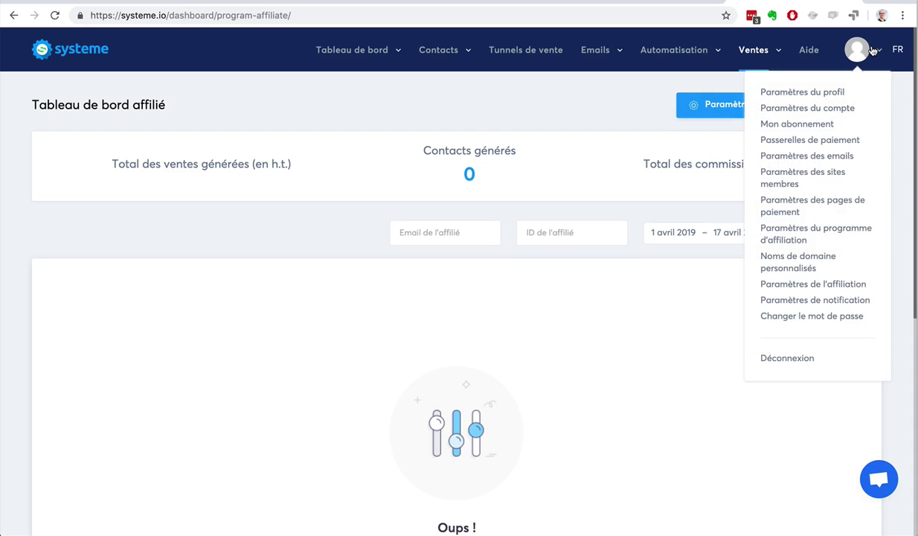